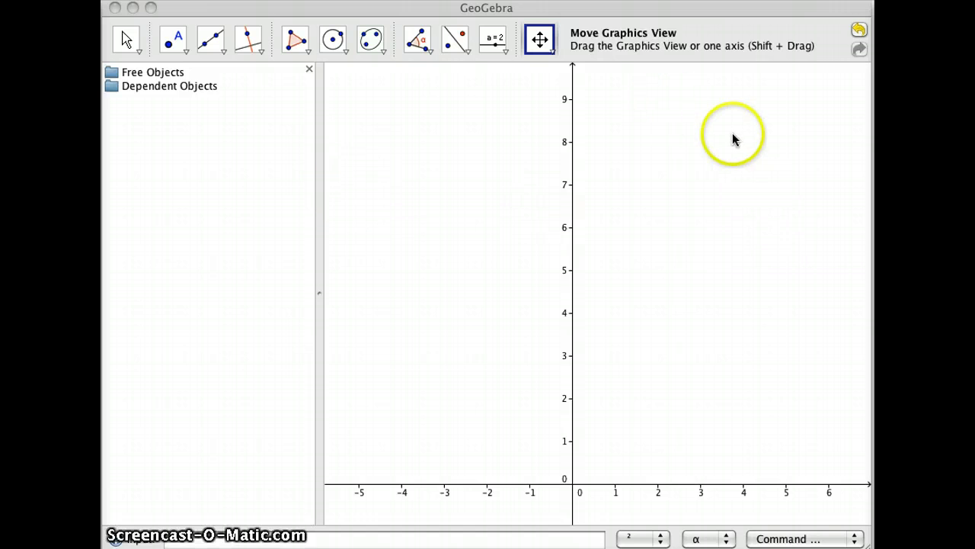
Pan the axes out of view and draw circle c centred at A through point B.
drag(734, 138, 298, 331)
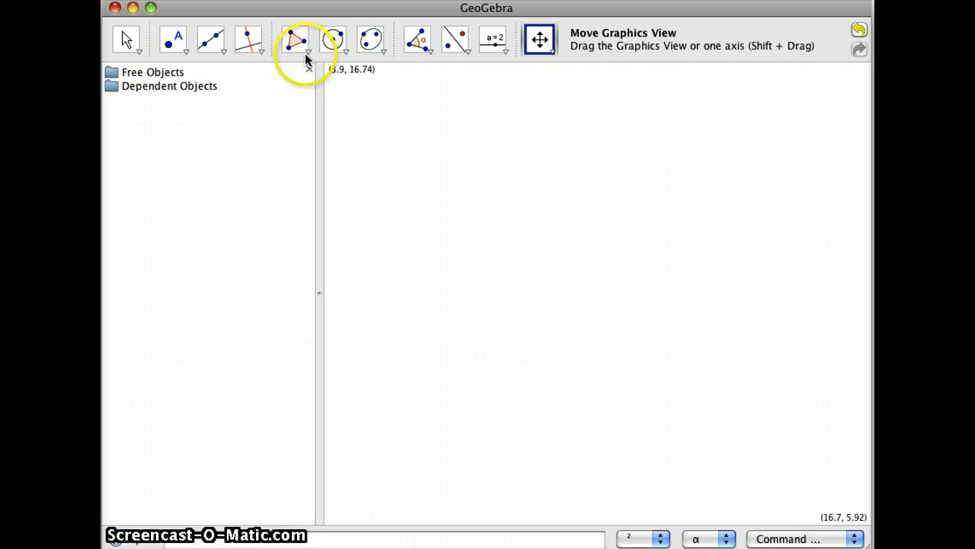
click(335, 42)
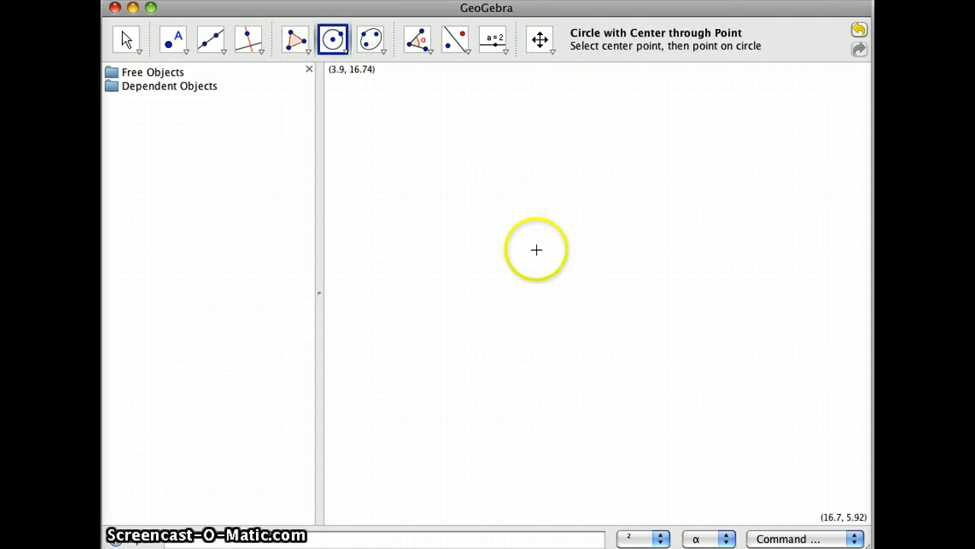
click(604, 273)
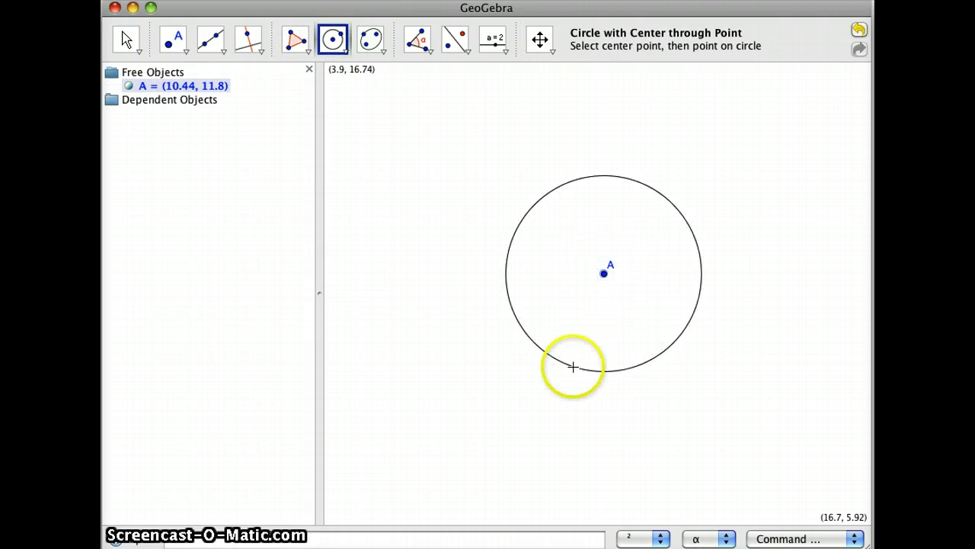
click(542, 402)
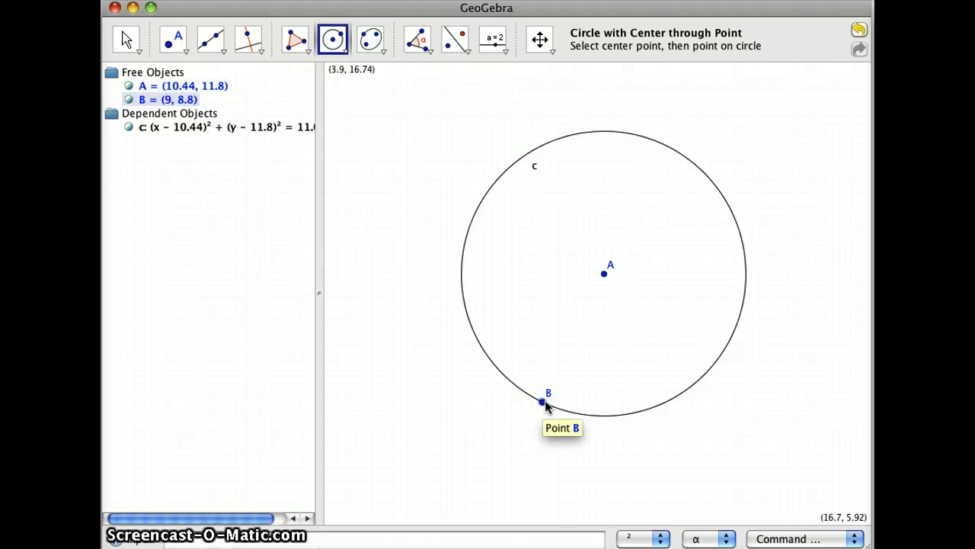
Draw radius a from B to centre A and radius b from A to new point C on the circle.
click(215, 40)
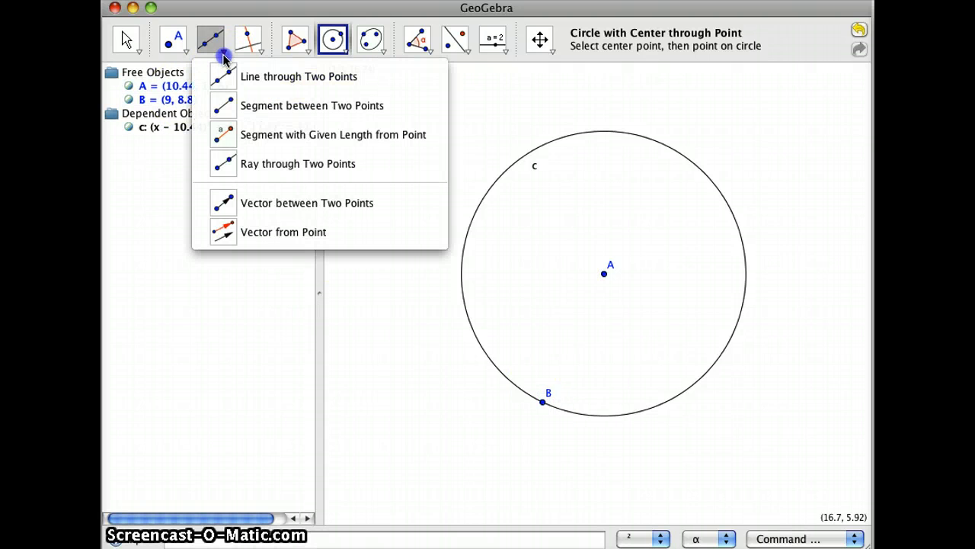
click(233, 104)
click(541, 404)
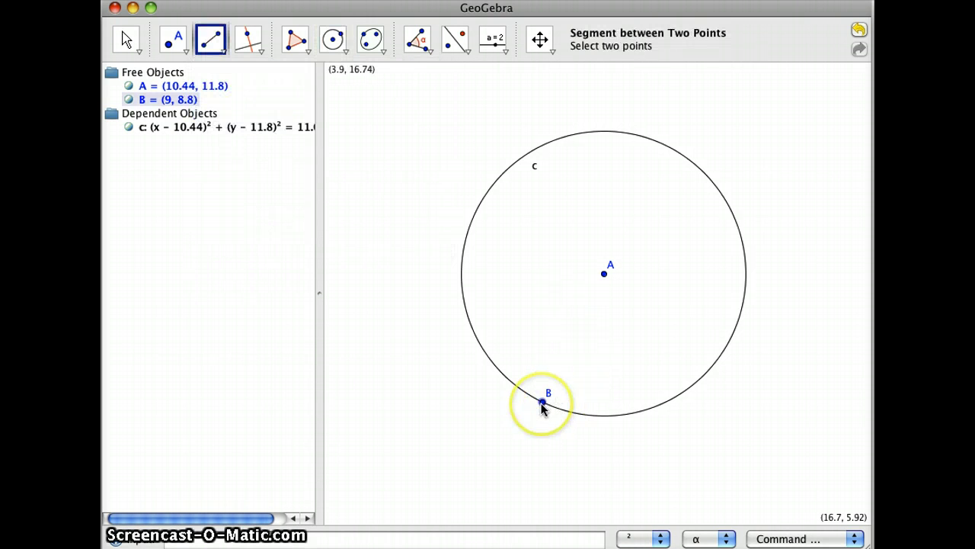
click(604, 273)
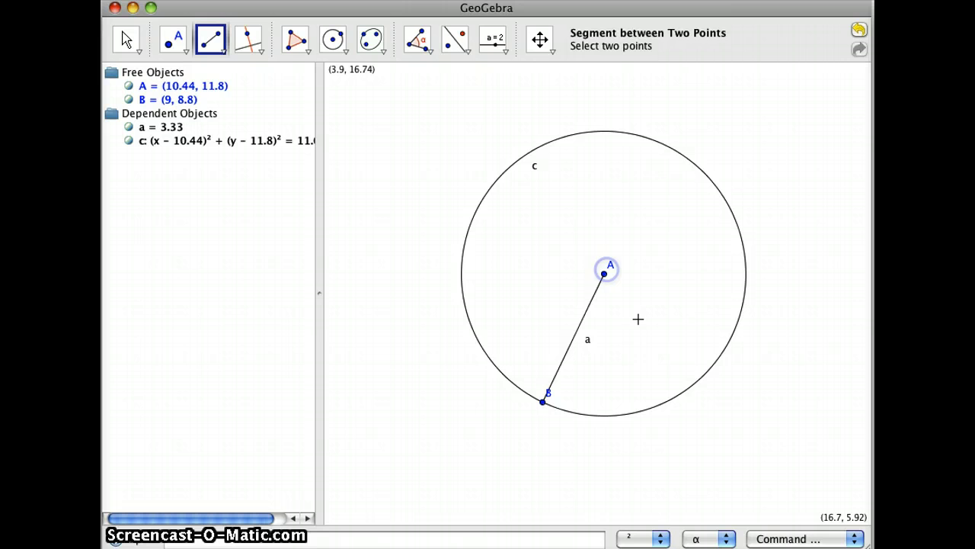
click(605, 273)
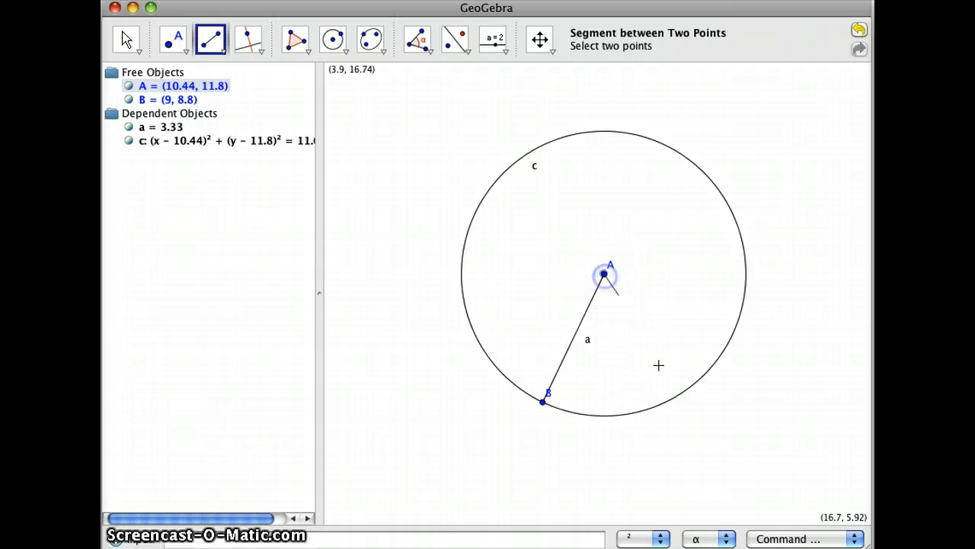
click(683, 396)
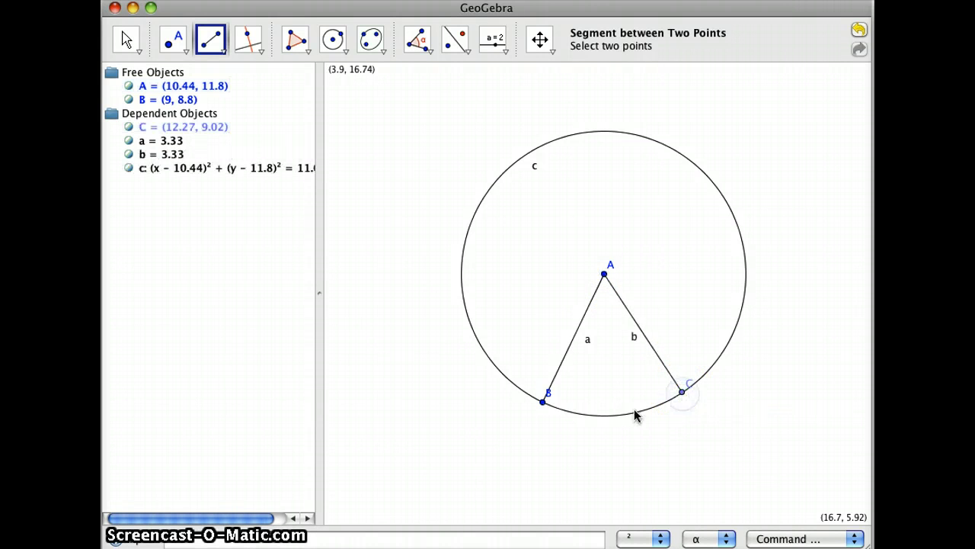
Draw chord d from C to new point D atop the circle and chord e from D to B.
click(682, 393)
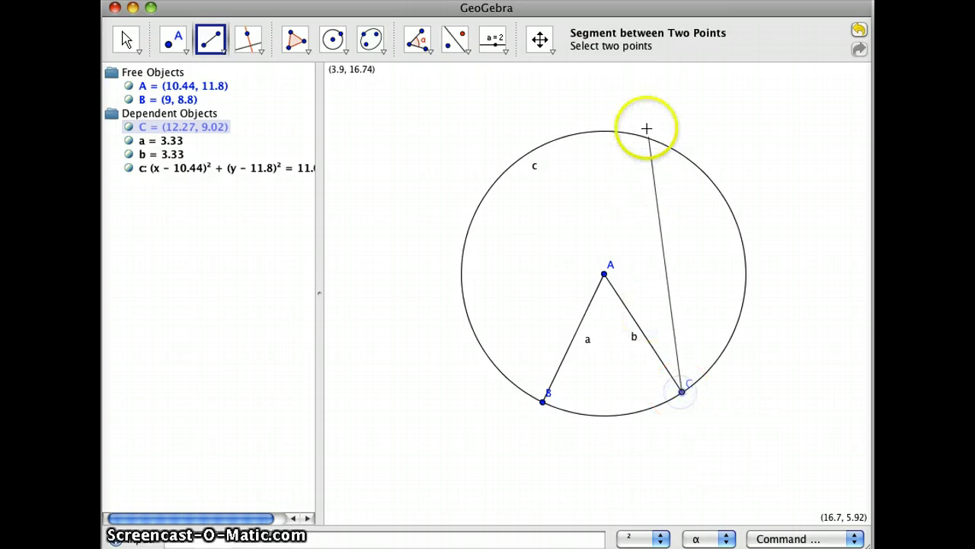
click(637, 136)
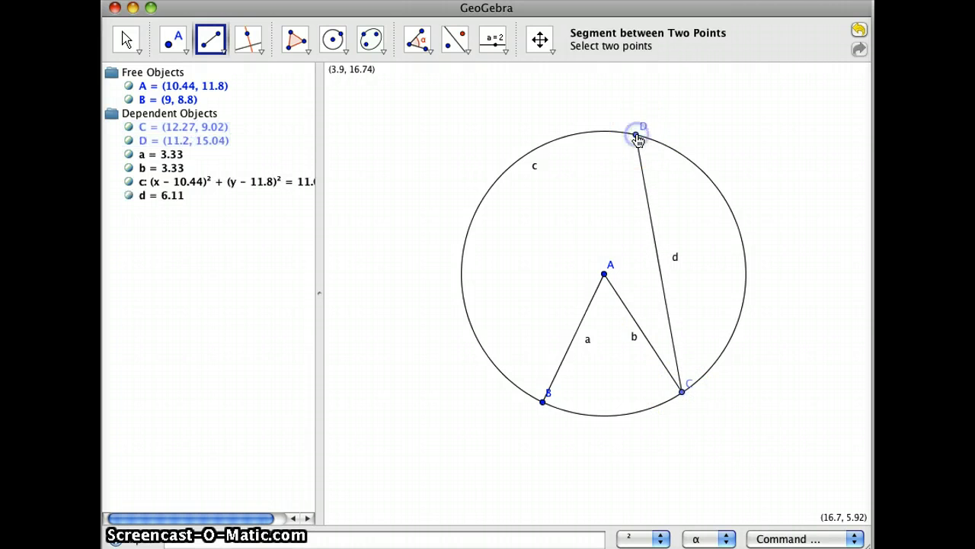
click(636, 136)
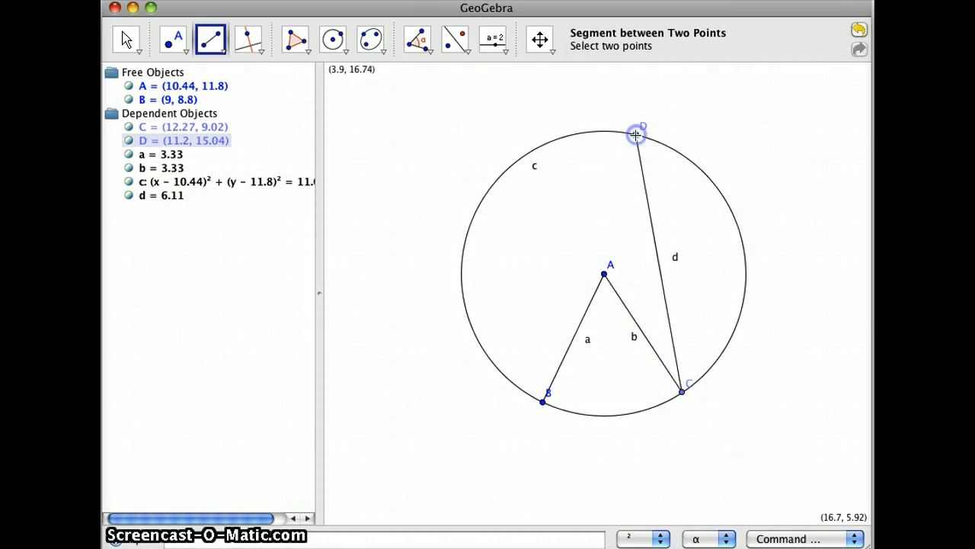
click(542, 400)
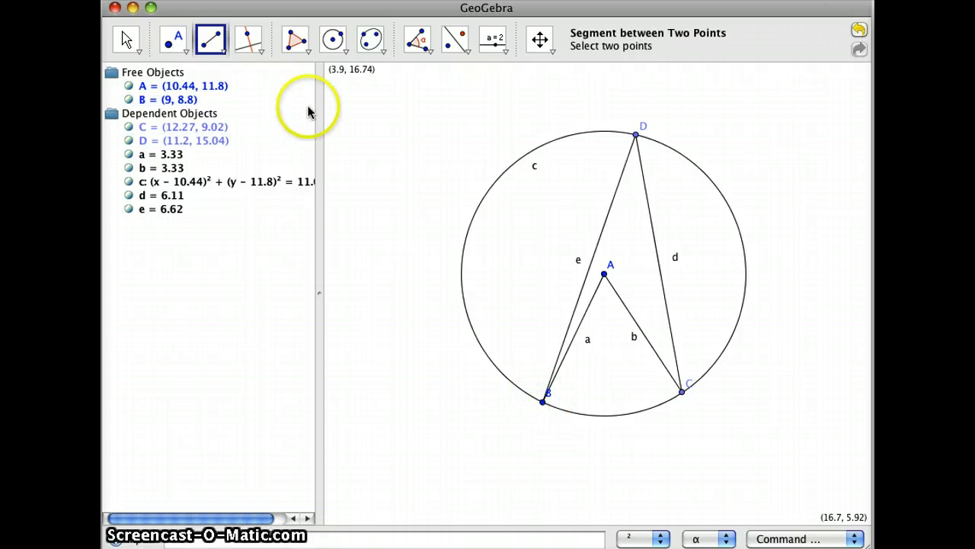
Mark the central angle α = 59.05° at A through points B, A, C.
click(420, 43)
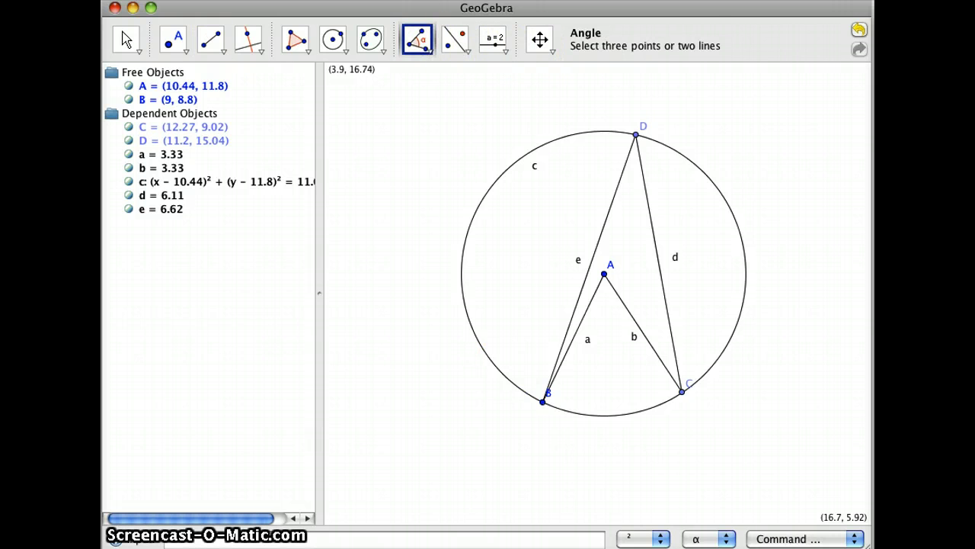
click(544, 401)
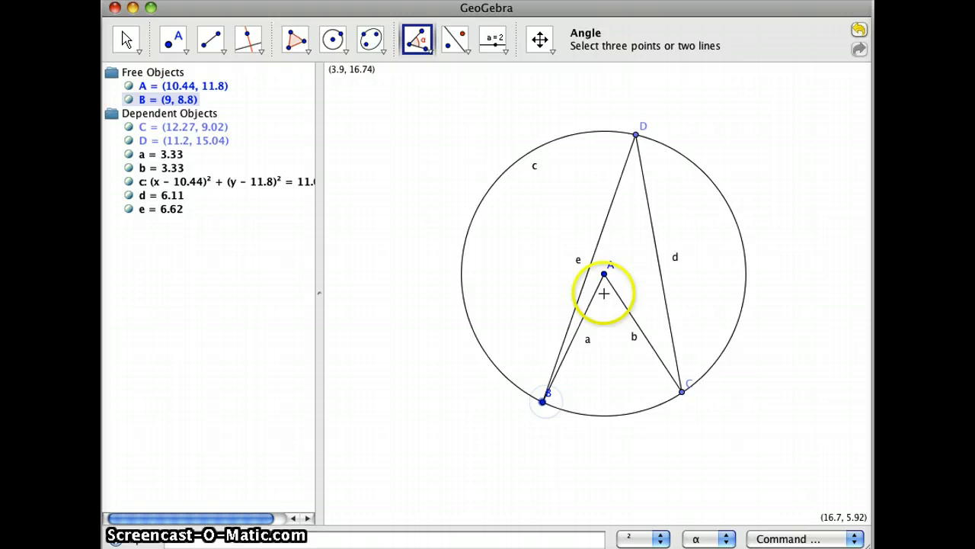
click(607, 274)
click(682, 392)
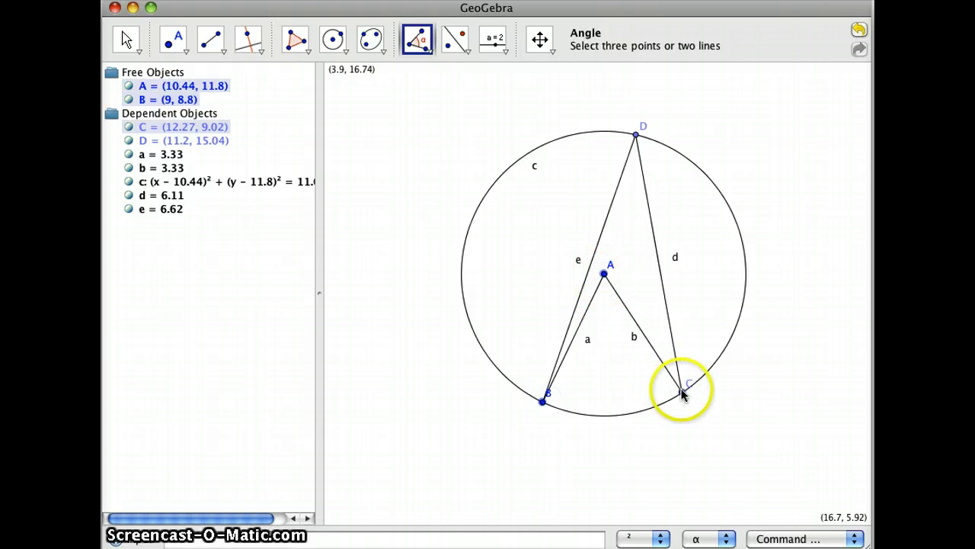
Mark the inscribed angle β = 29.52° at D through points B, D, C.
click(546, 404)
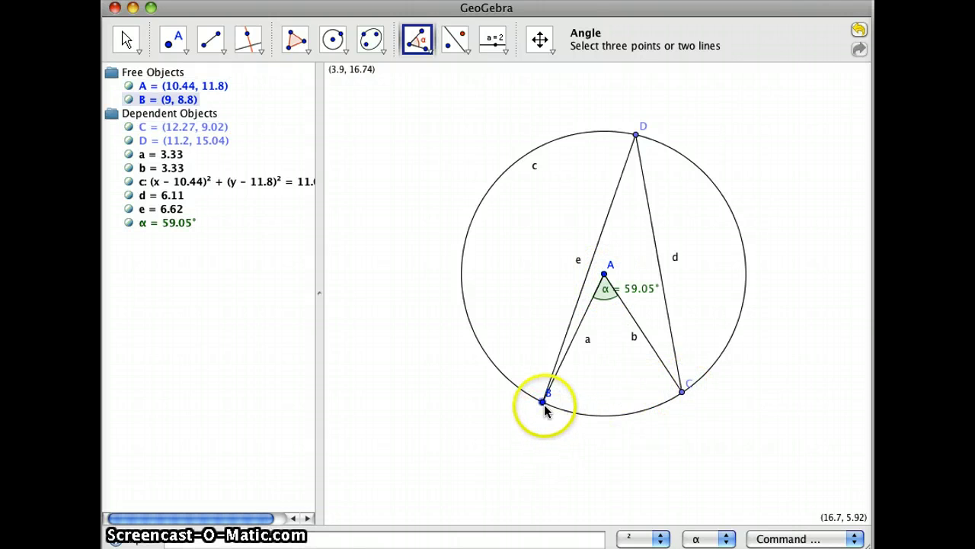
click(636, 136)
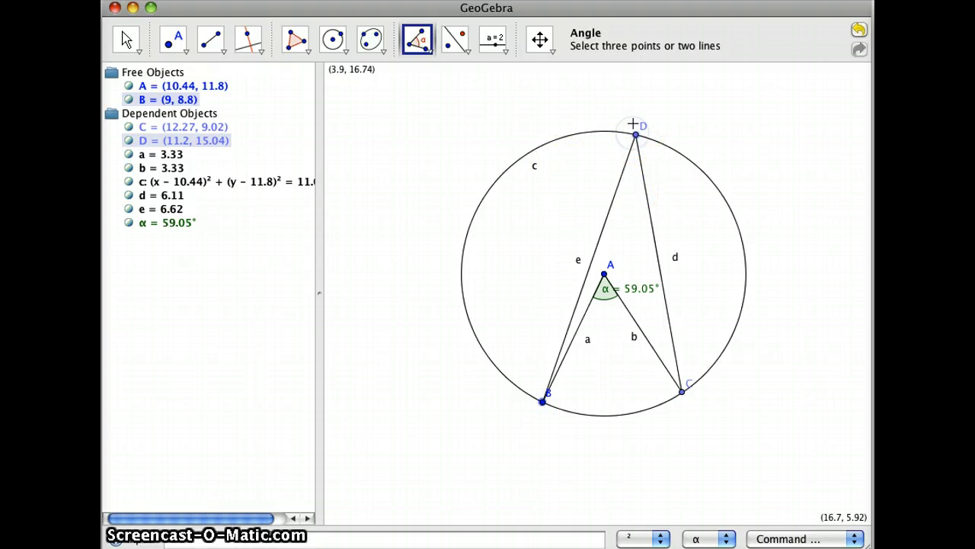
click(681, 393)
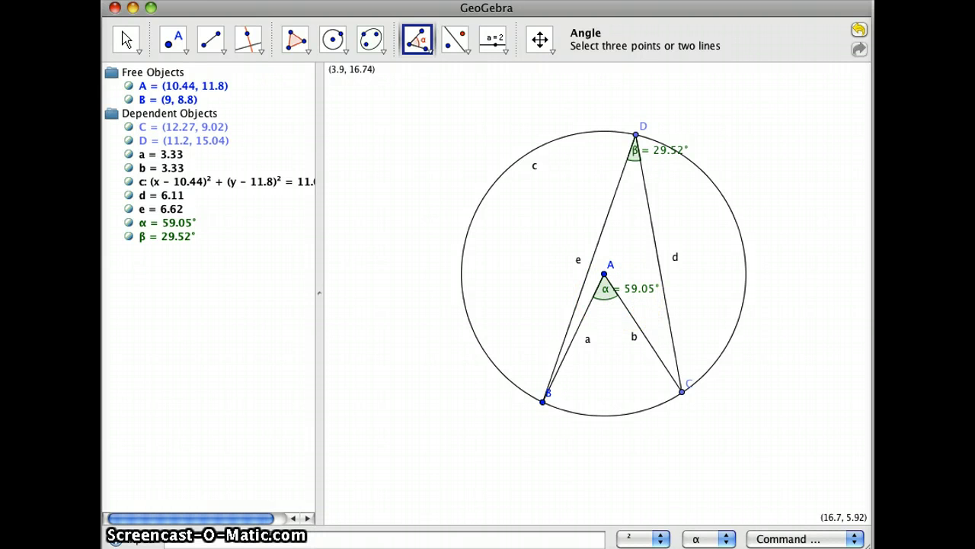
Drag points D and C along the circle until α reads 43.82° and β 21.91°.
click(124, 38)
click(636, 137)
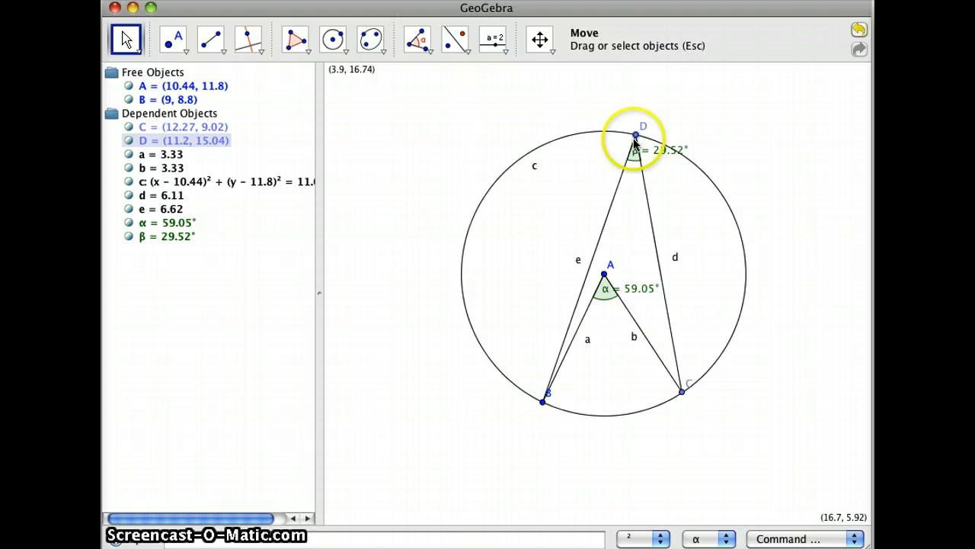
drag(635, 142, 495, 213)
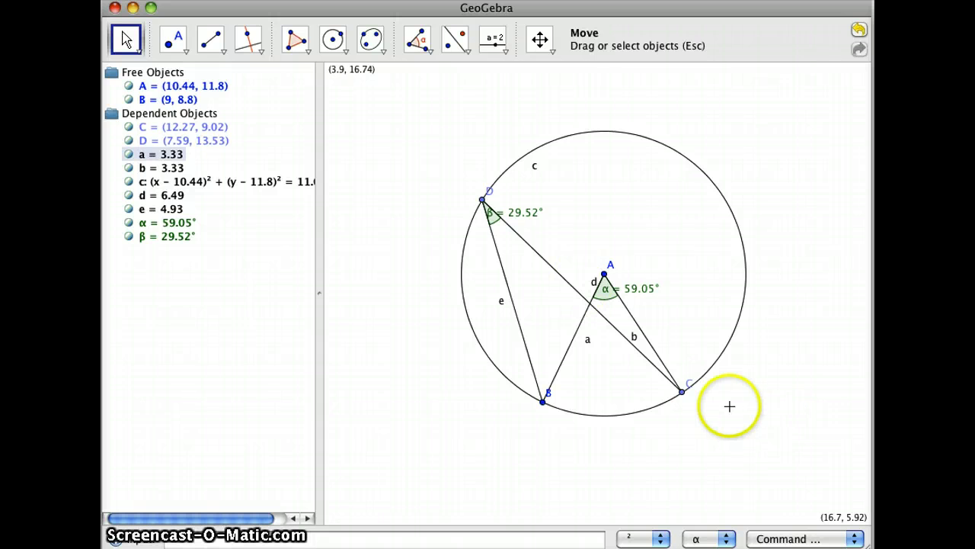
drag(682, 397, 648, 406)
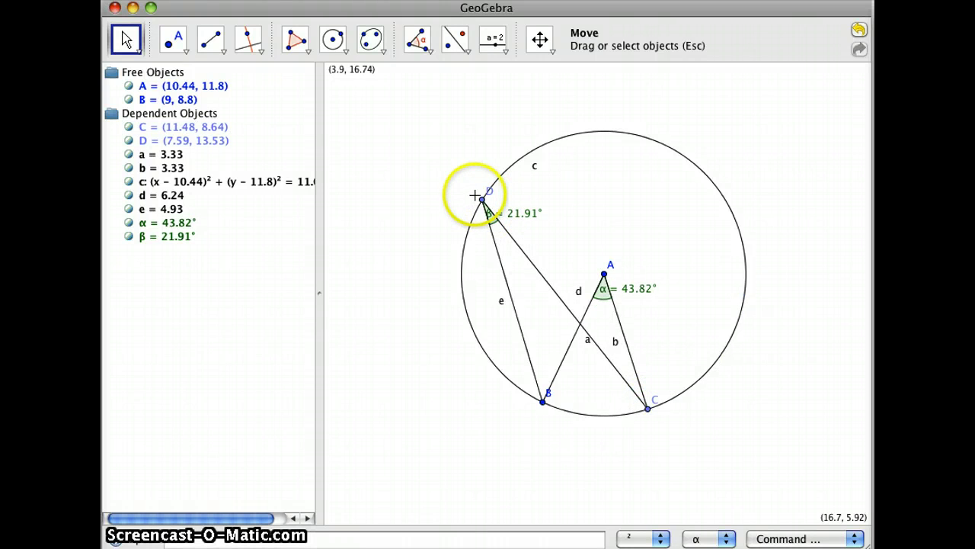
drag(480, 199, 600, 193)
click(564, 257)
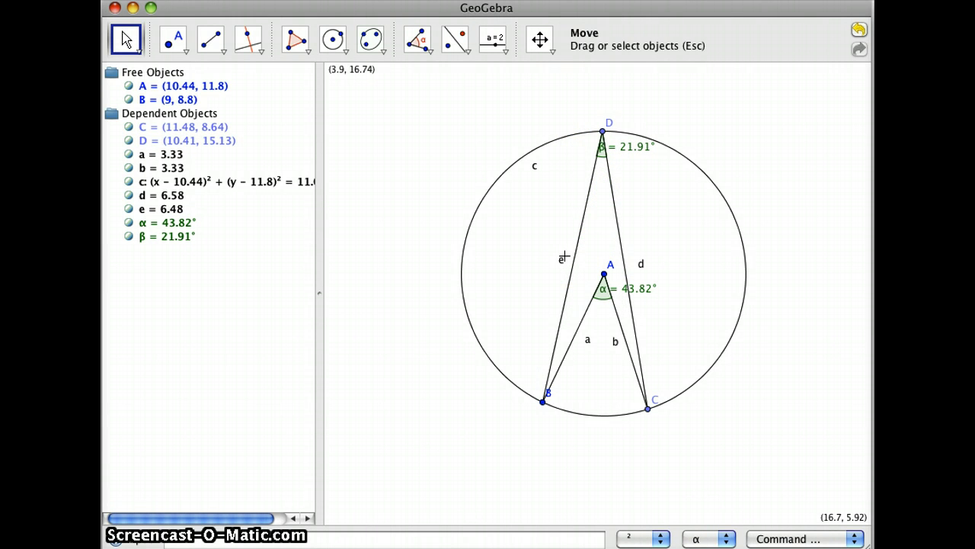
click(249, 305)
Hide the Algebra view, pan the construction rightward, and bring GeoGebra back to the front.
click(228, 0)
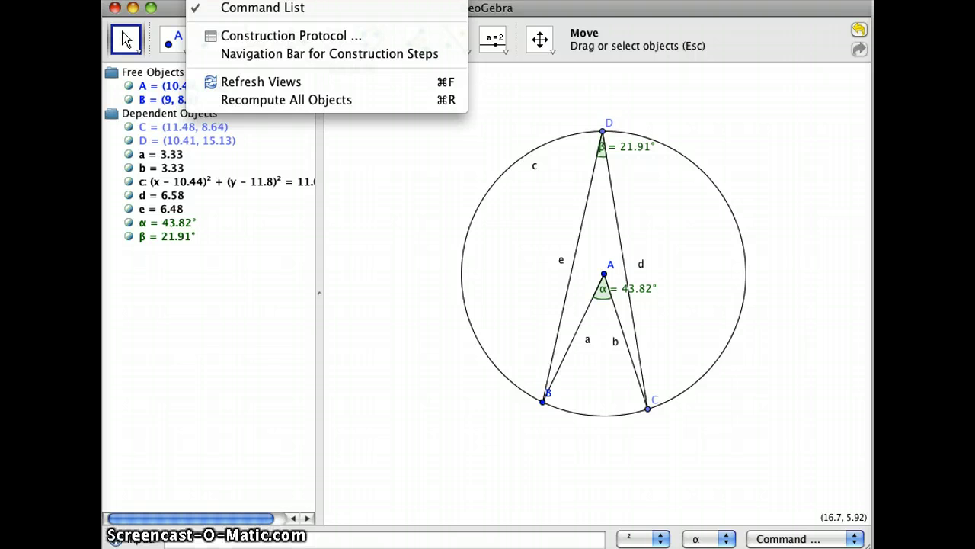
click(244, 0)
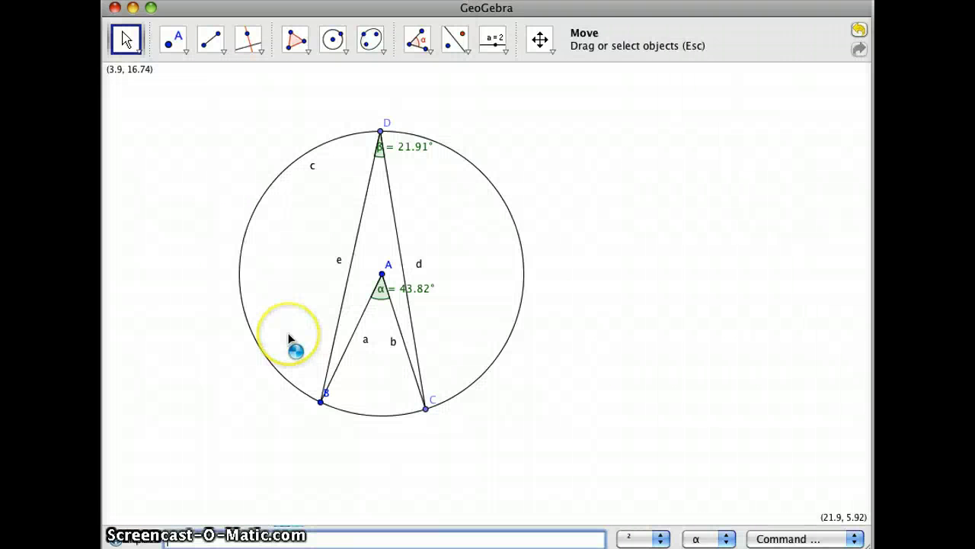
click(553, 42)
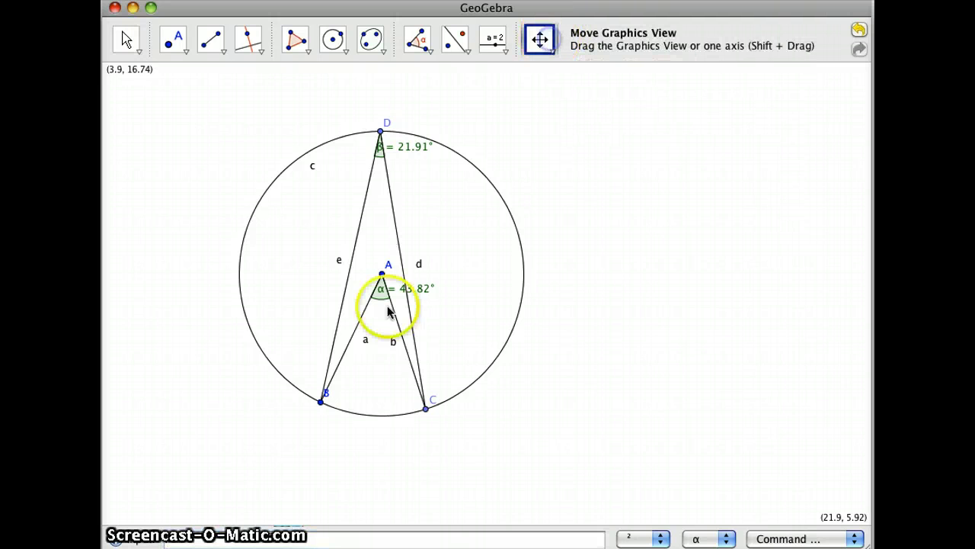
drag(187, 222, 320, 216)
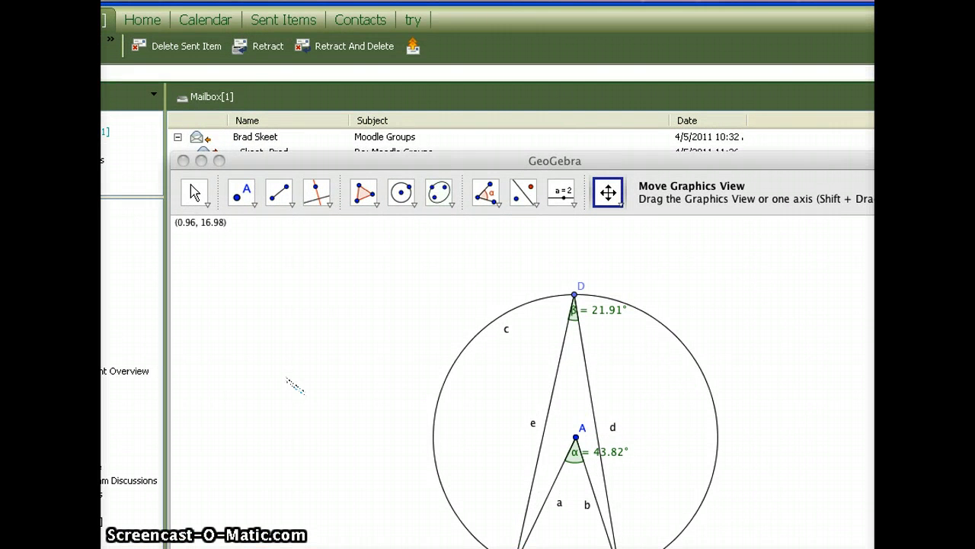
click(291, 386)
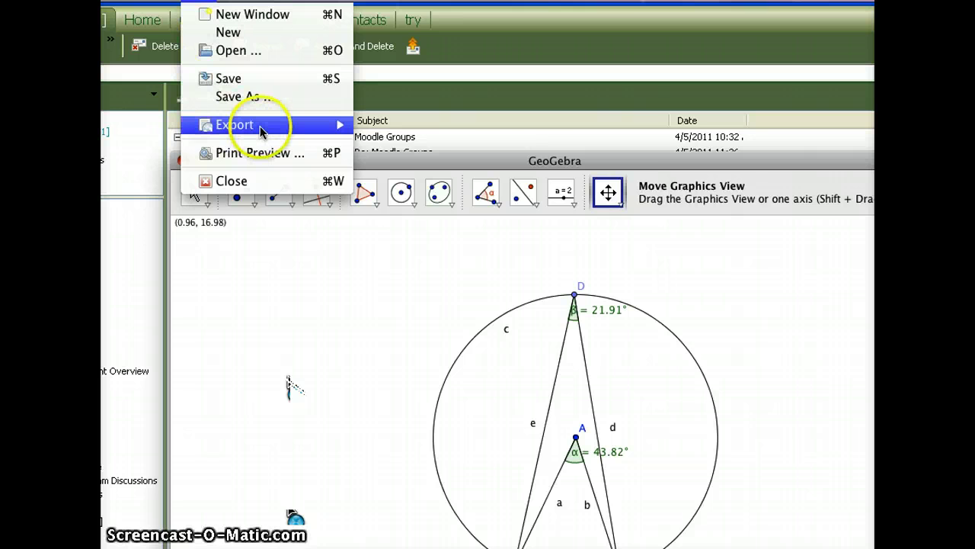
Export the construction via File > Export > Dynamic Worksheet as Webpage (html).
mouse_move(261, 129)
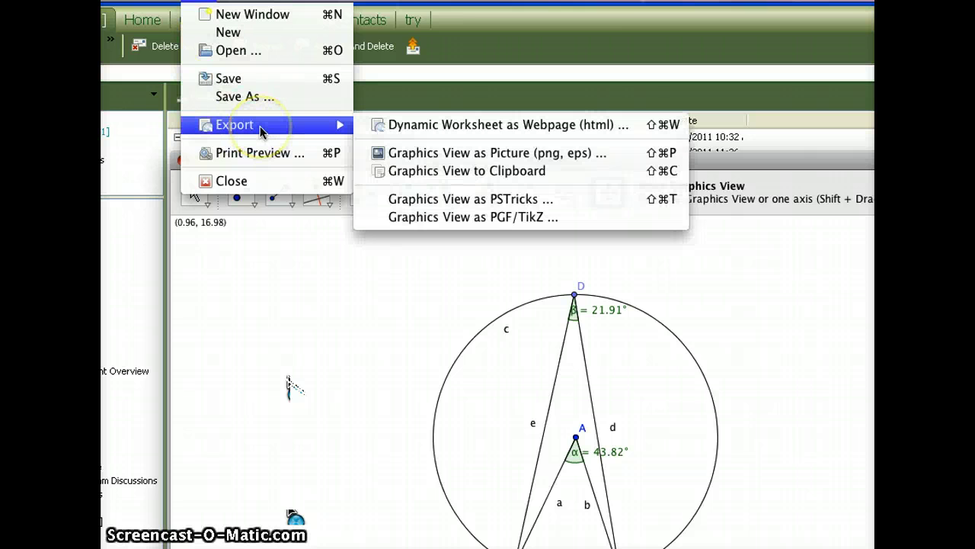
click(425, 127)
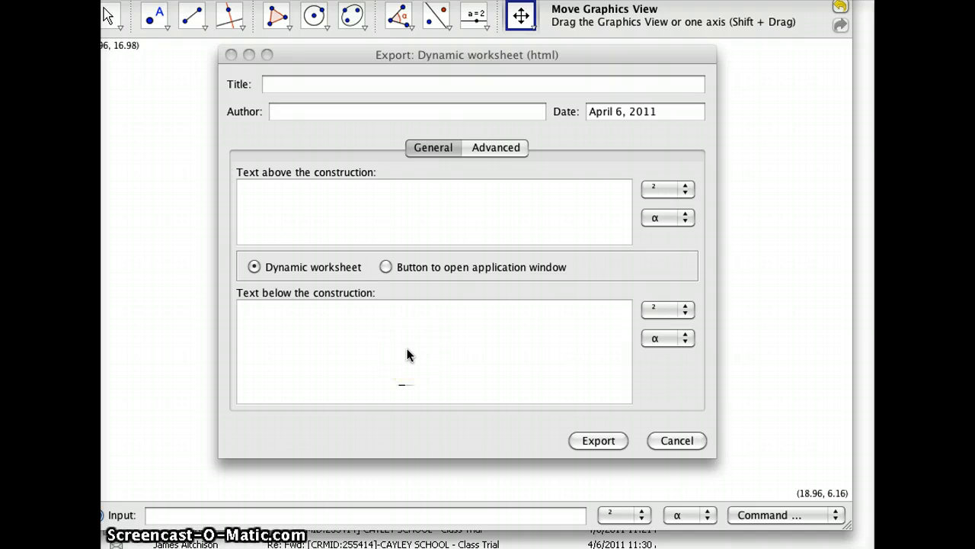
Show the Advanced options of the dynamic worksheet export dialog.
click(485, 147)
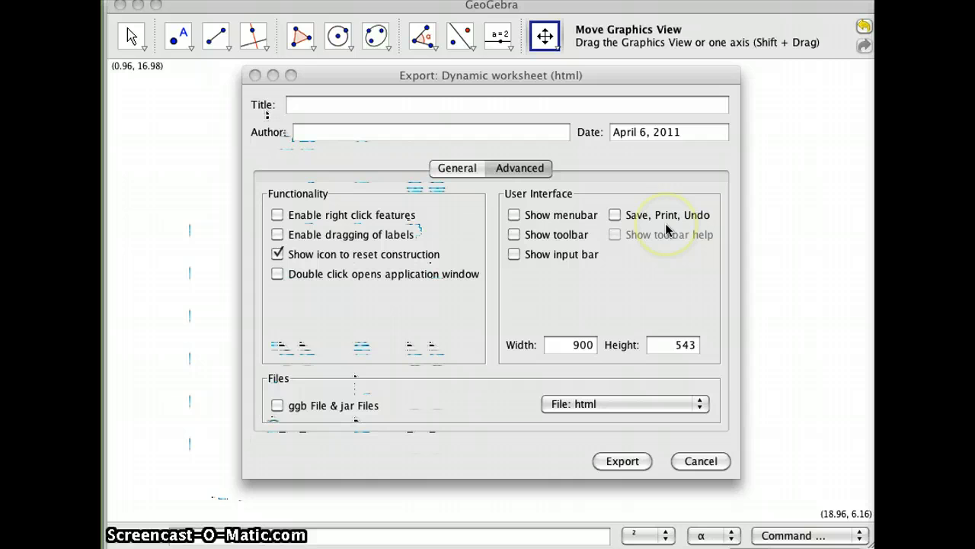
Enable Save, Print, Undo and change the applet width from 900 to 500.
click(615, 215)
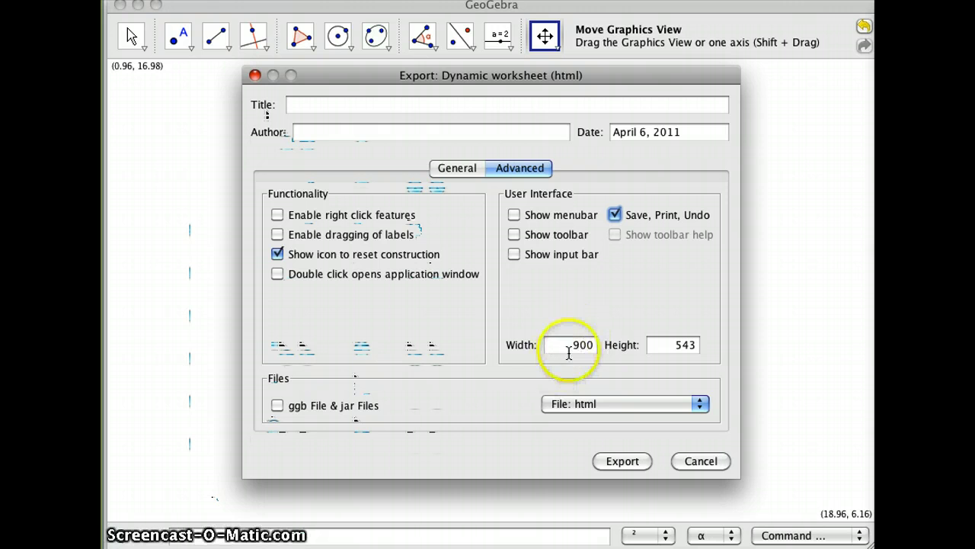
drag(575, 345, 599, 345)
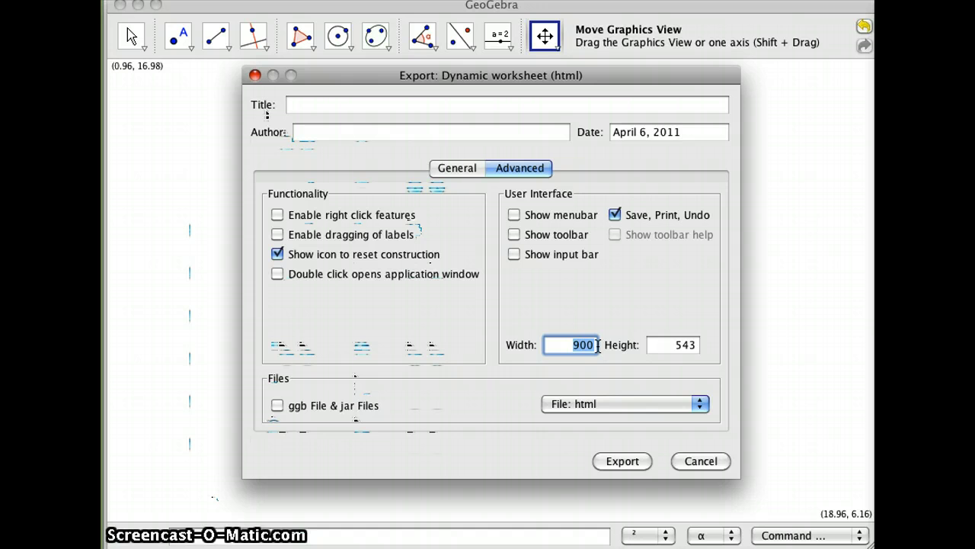
text(500)
key(Tab)
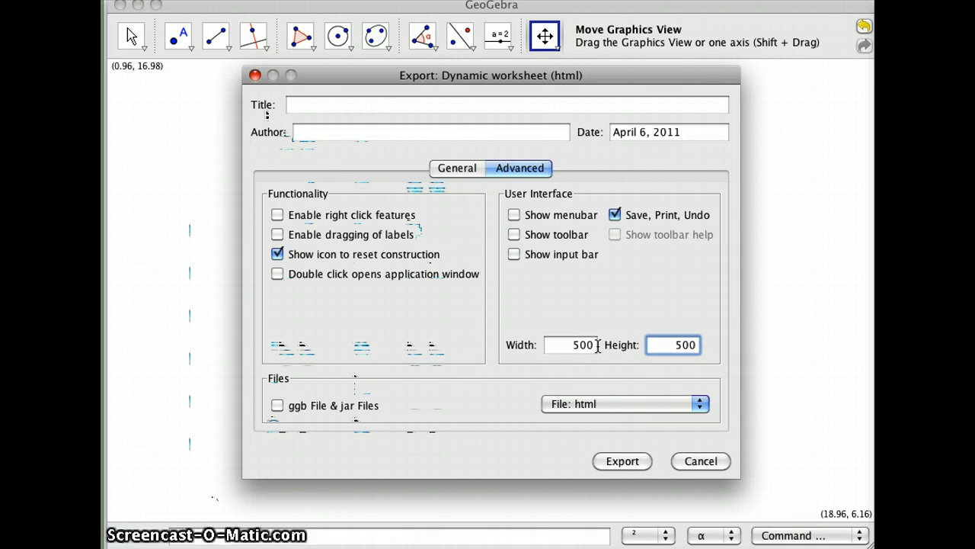
Copy the 500×500 applet code to the clipboard in Moodle format.
click(564, 405)
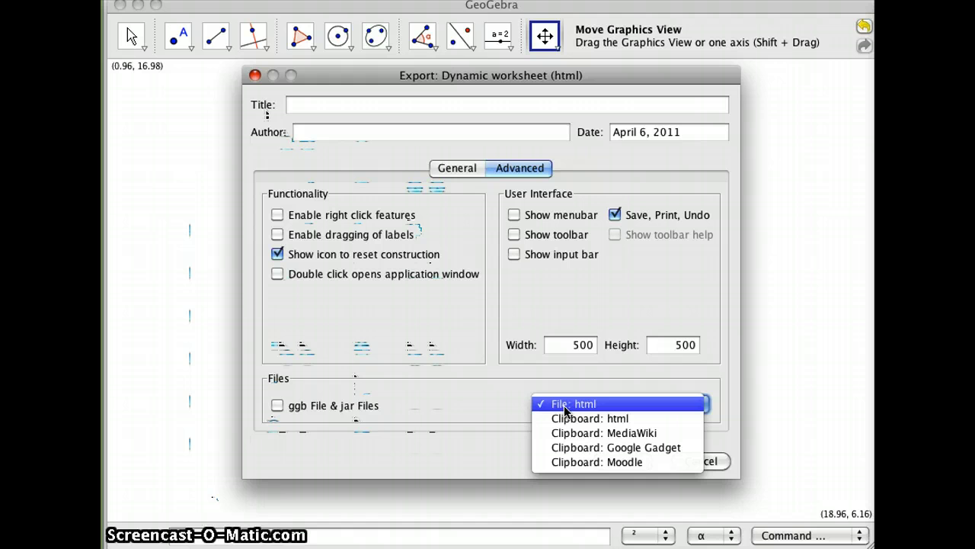
click(663, 464)
click(611, 463)
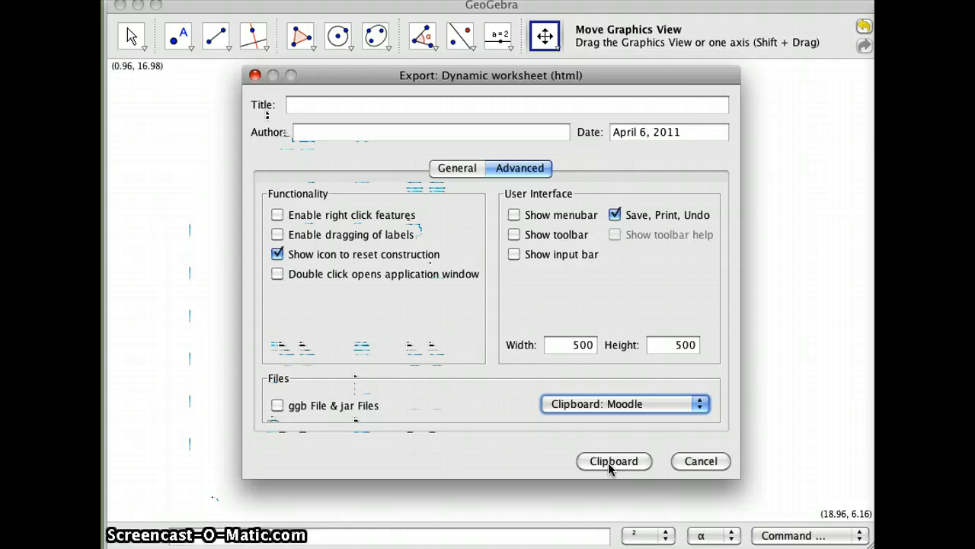
click(608, 462)
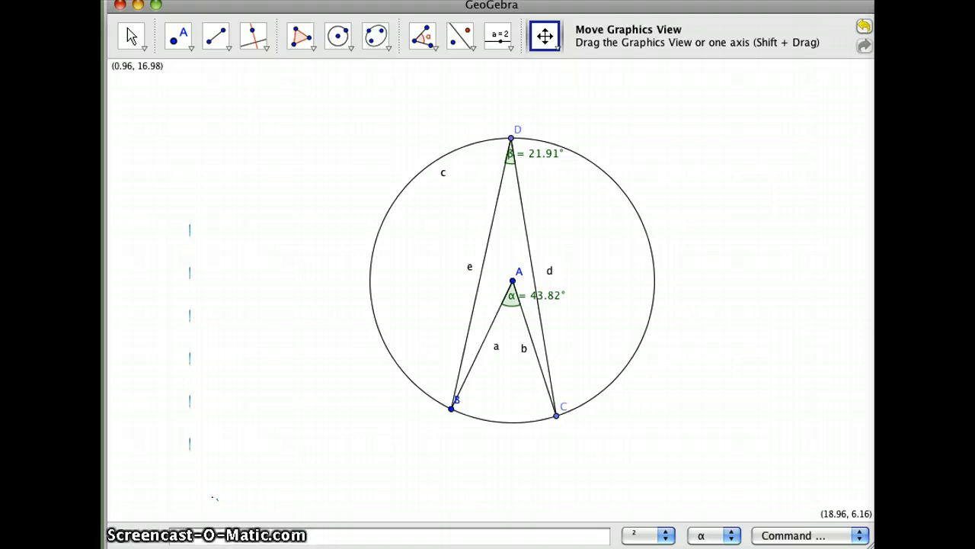
In the browser, add a new label to topic 2 of the Moodle course.
key(super+Tab)
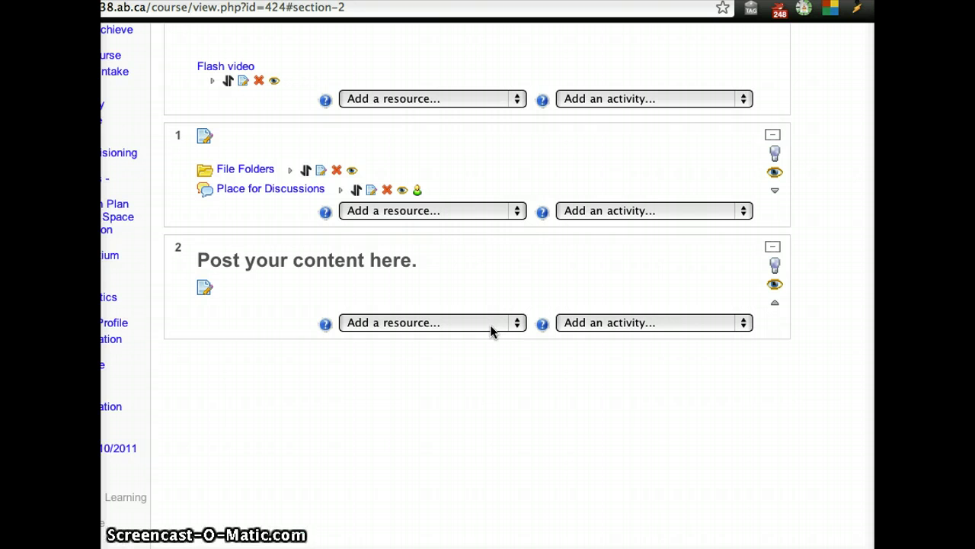
click(491, 330)
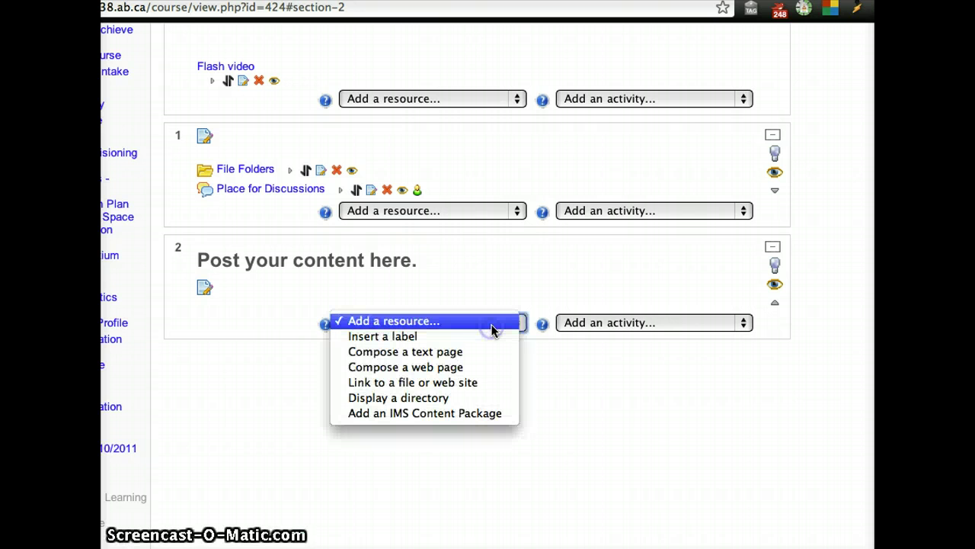
click(412, 338)
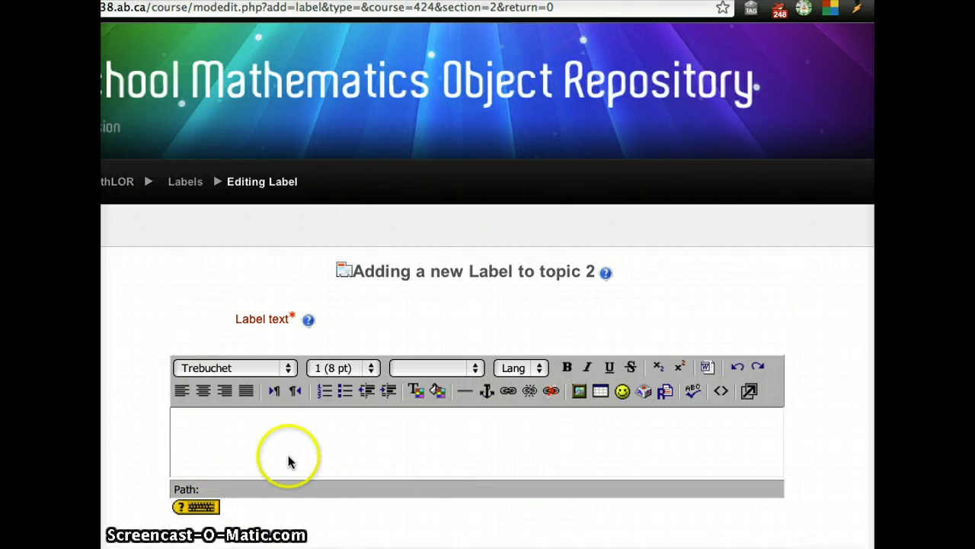
Switch the label editor to HTML source and paste in the GeoGebra applet code.
scroll(299, 459, down, 3)
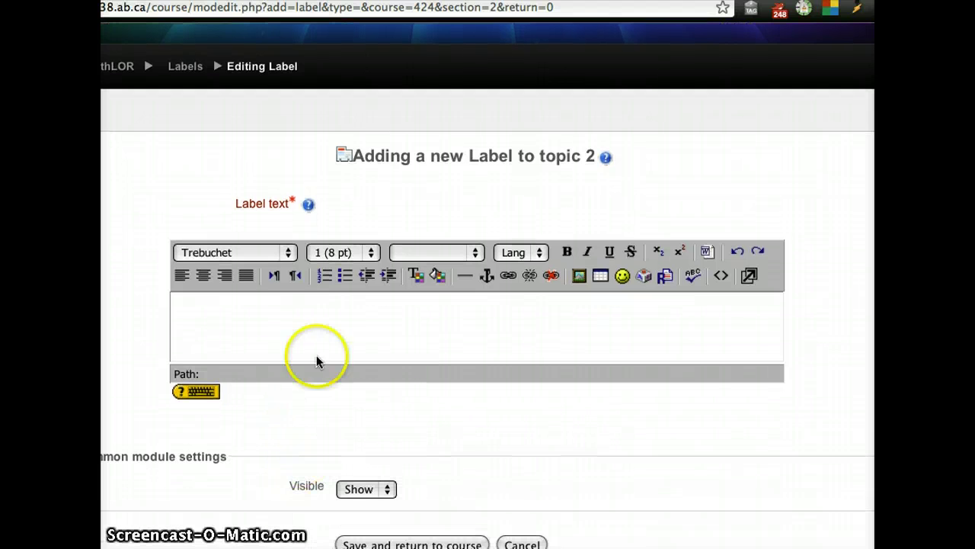
click(405, 337)
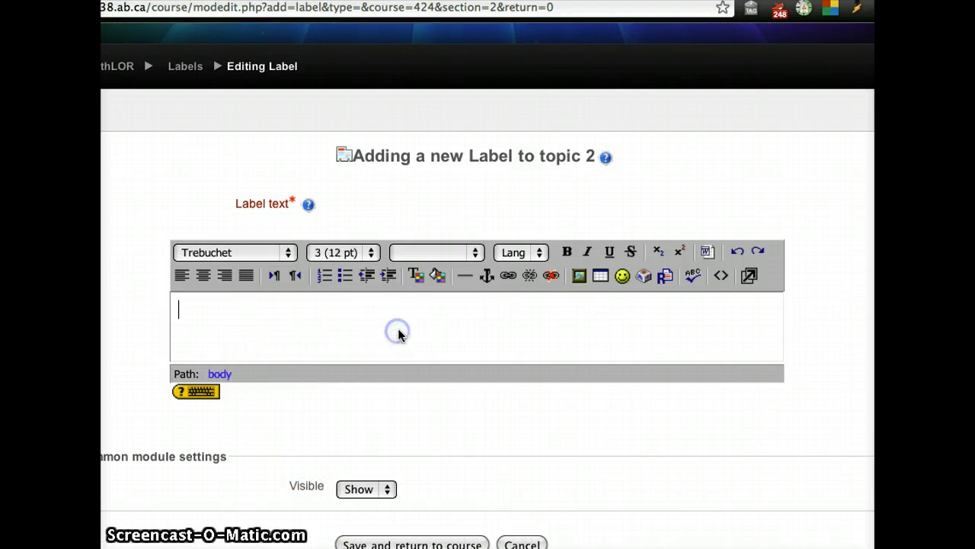
click(721, 276)
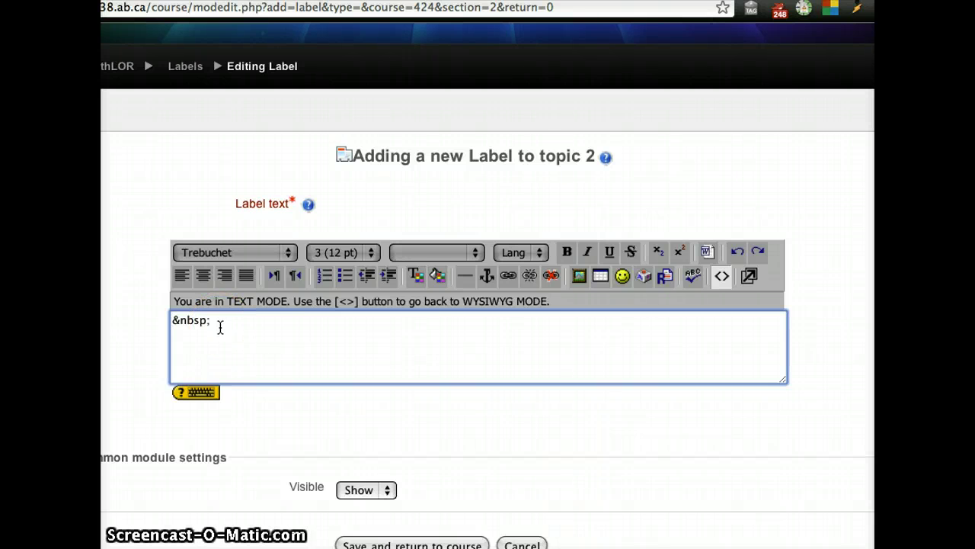
right_click(222, 326)
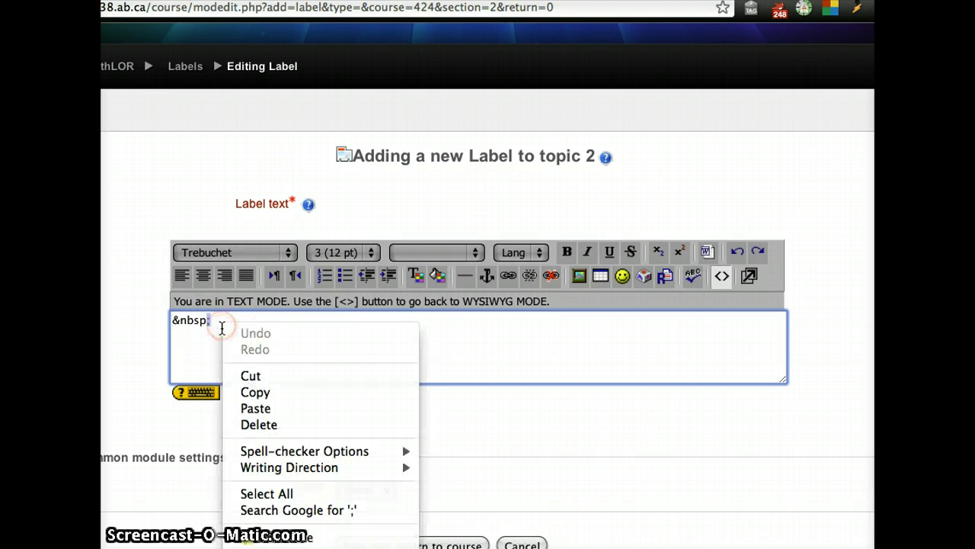
click(256, 410)
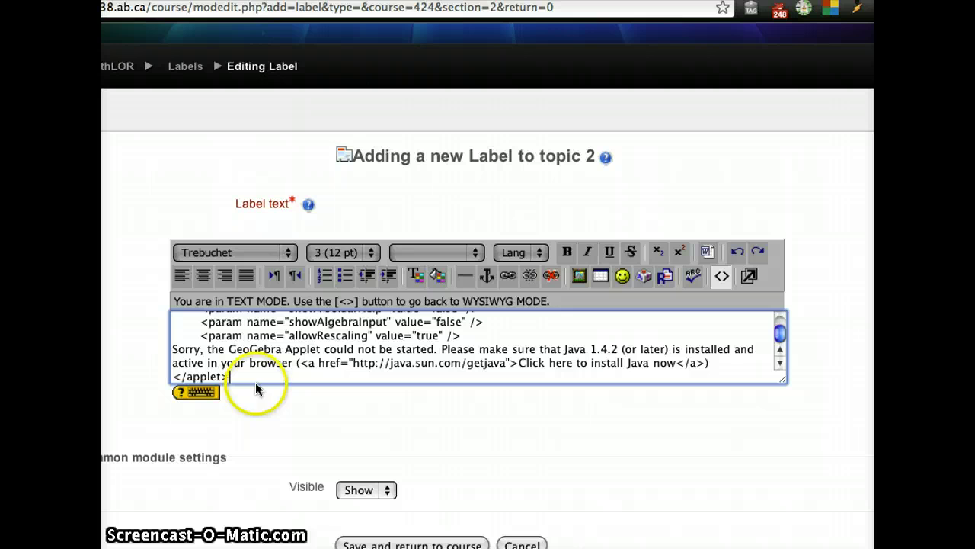
click(273, 419)
scroll(274, 422, down, 4)
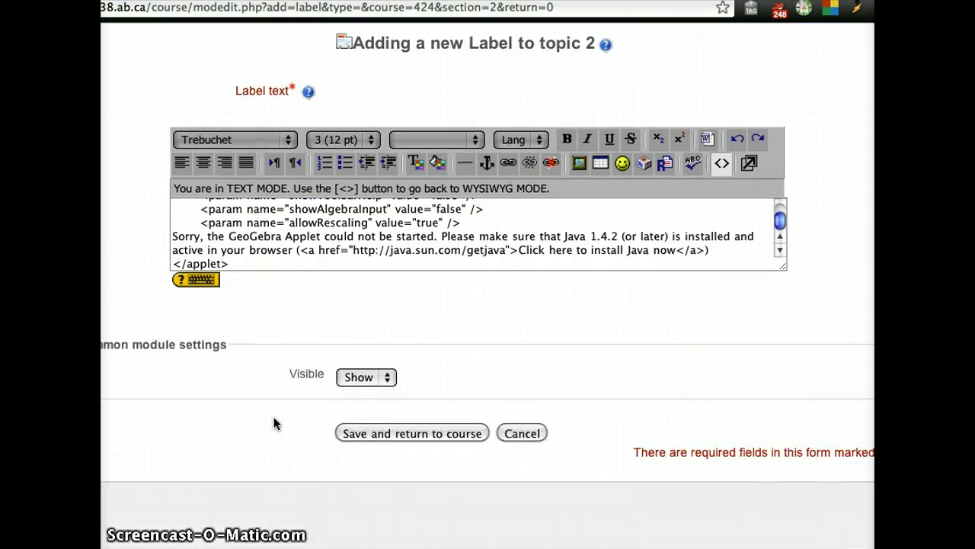
Save the label and scroll down to the topic 2 applet showing α = 43.82° and β = 21.91°.
click(404, 419)
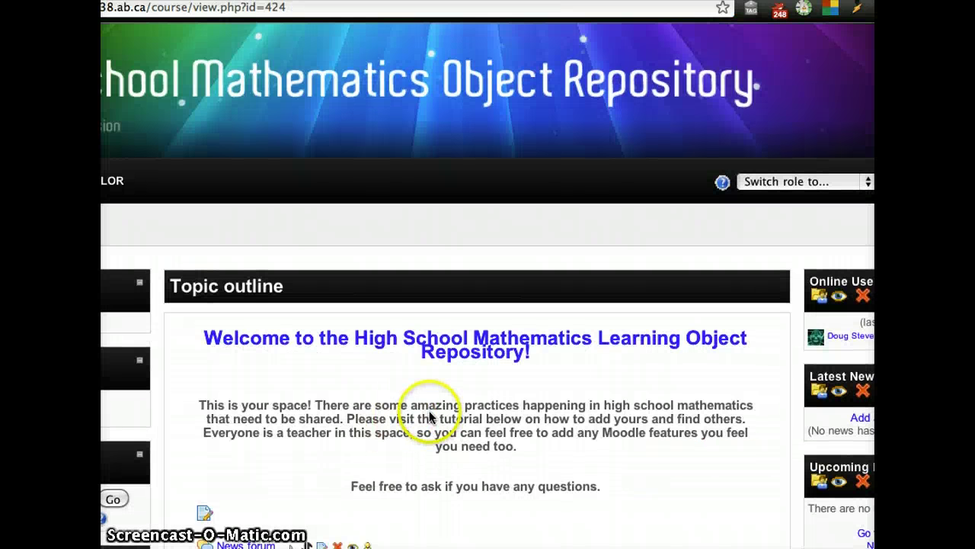
scroll(430, 417, down, 15)
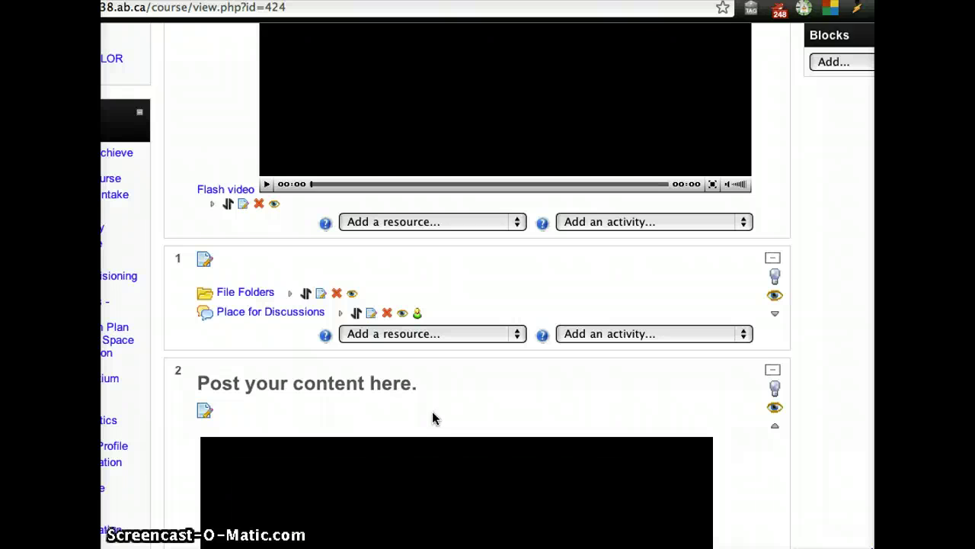
scroll(433, 417, down, 1)
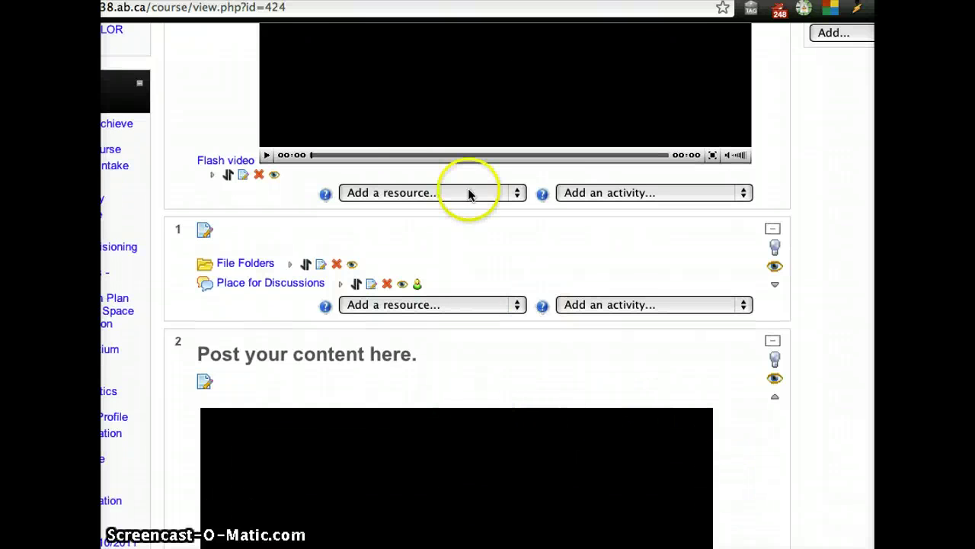
scroll(812, 531, down, 8)
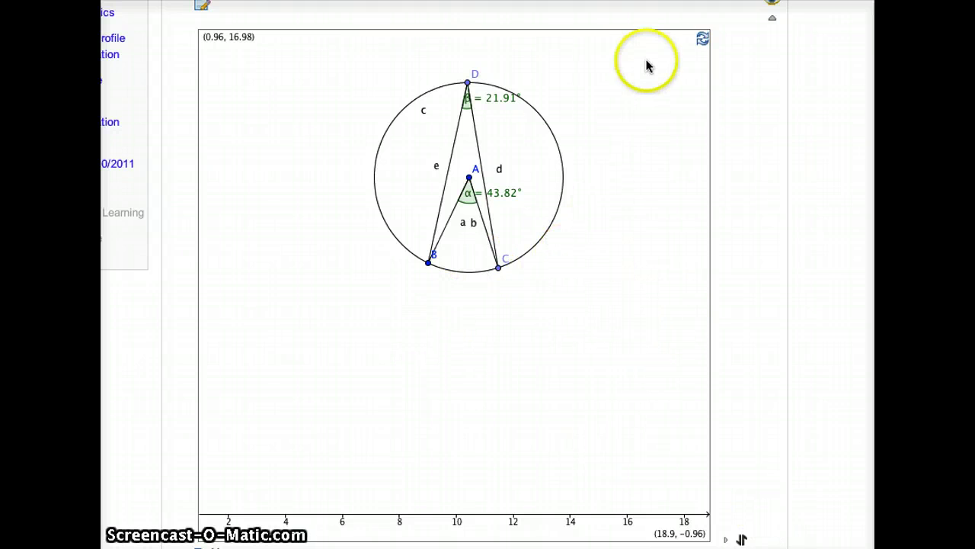
Drag points D, C and B around the embedded circle until α = 101.85° and β = 50.93°.
scroll(758, 167, up, 2)
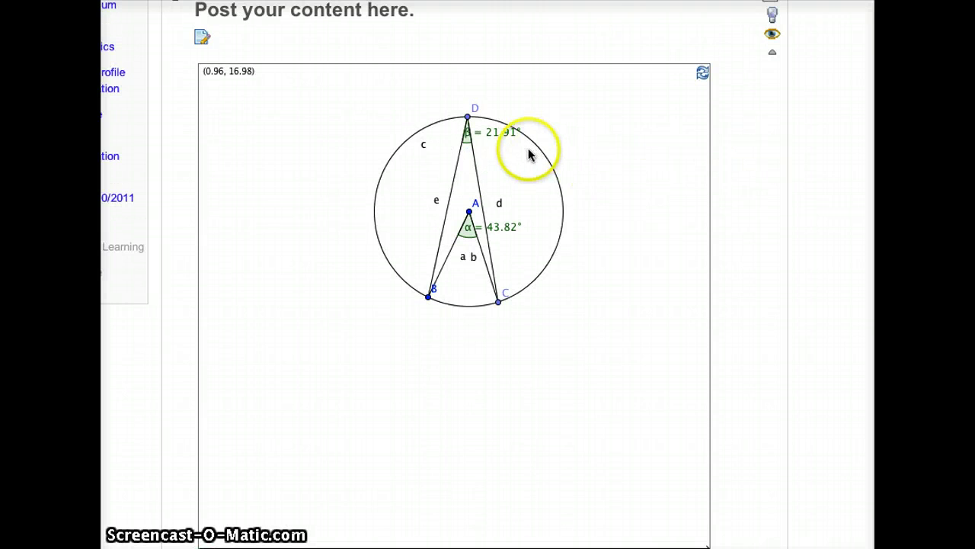
click(411, 125)
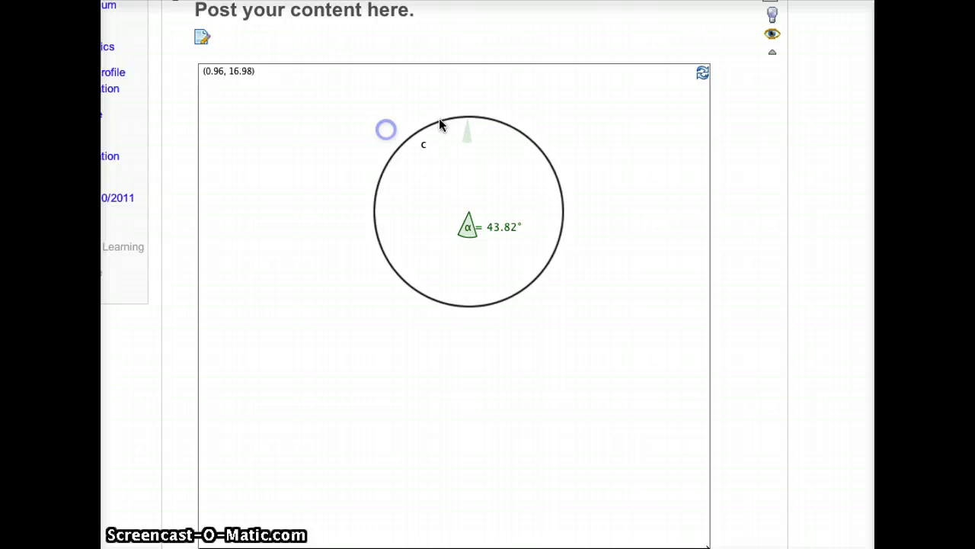
drag(467, 116, 381, 136)
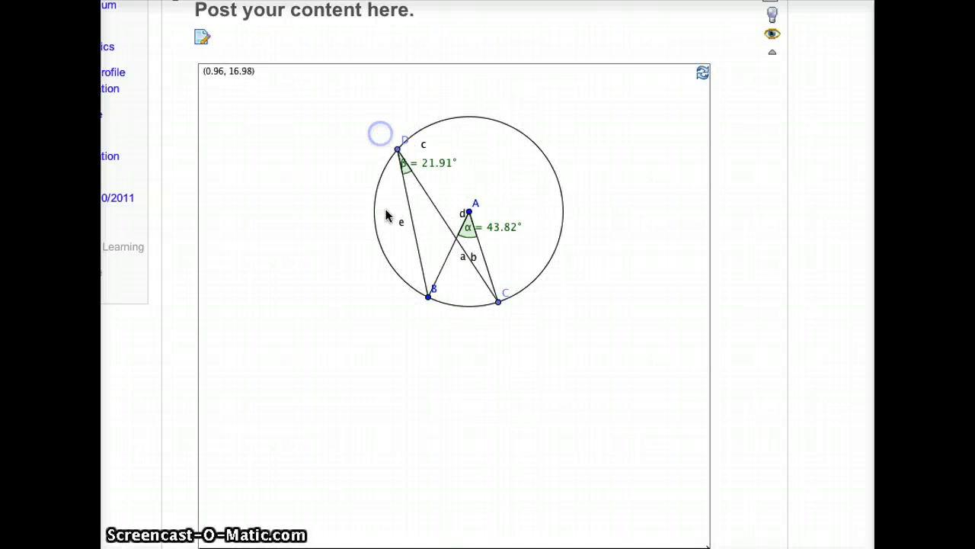
drag(498, 300, 608, 190)
drag(430, 299, 464, 304)
click(453, 219)
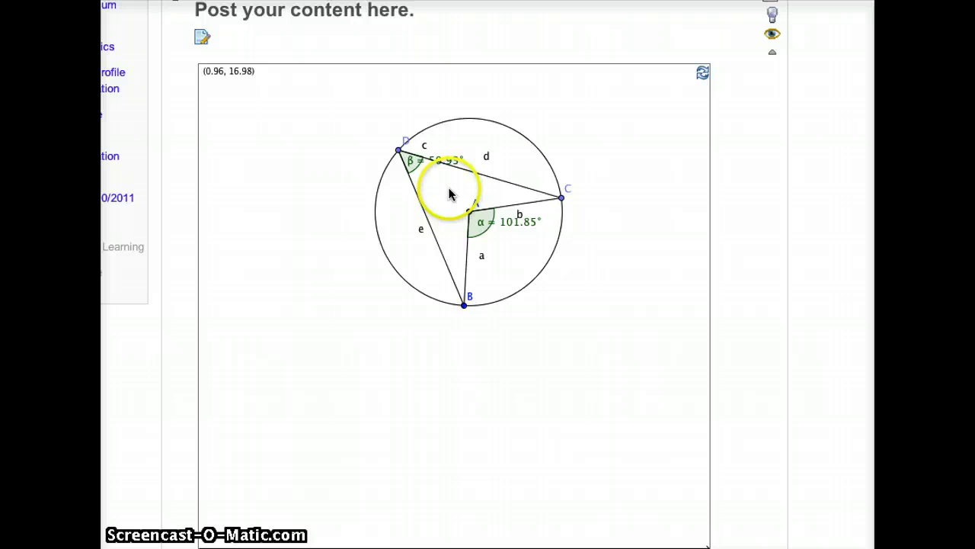
drag(399, 152, 424, 132)
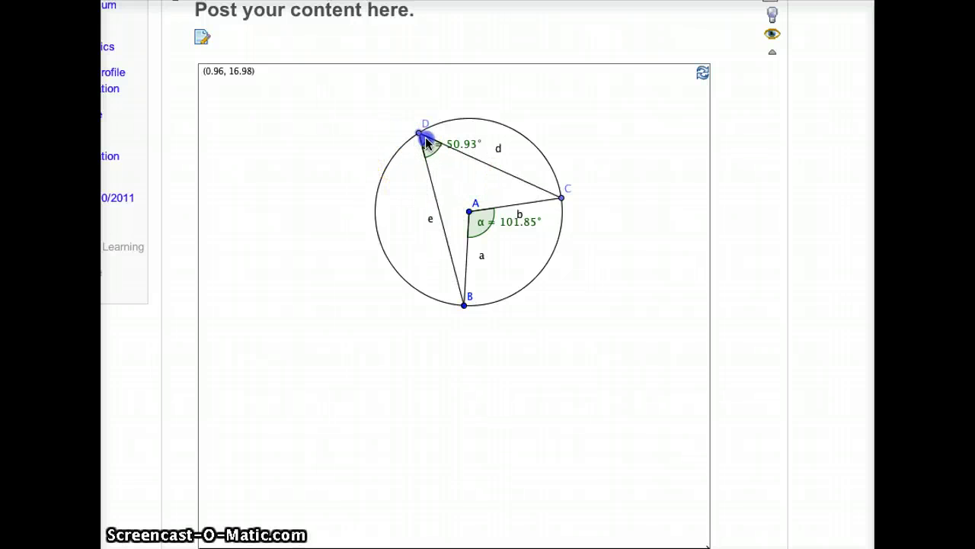